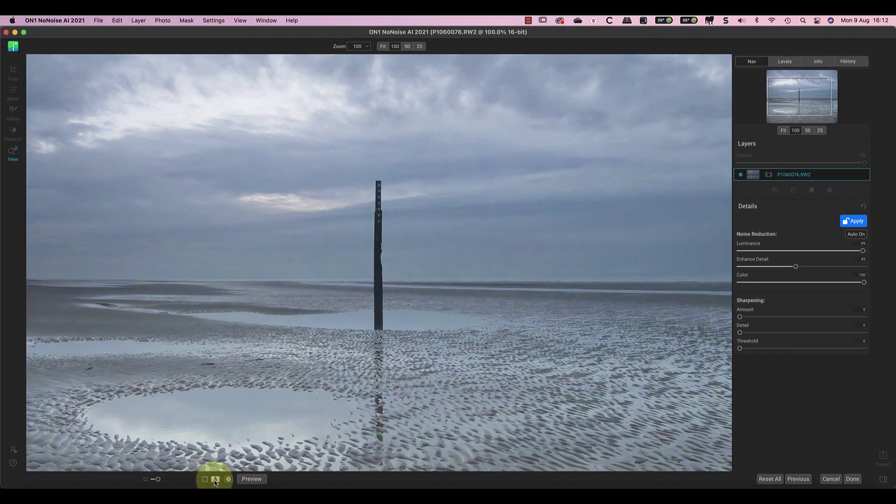
Show a split before/after view at 200% zoom, with the divider shifted to the right.
click(215, 479)
mouse_move(376, 260)
mouse_down()
mouse_move(340, 261)
mouse_move(402, 264)
mouse_move(365, 263)
mouse_up()
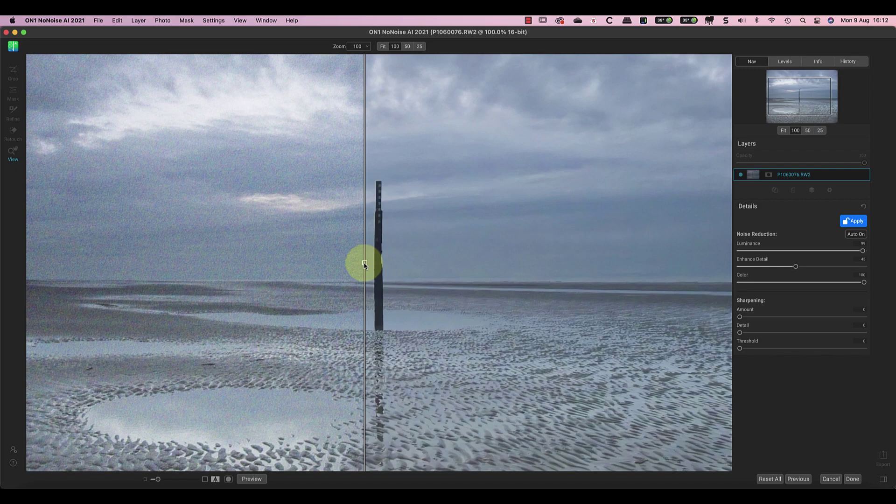
click(368, 47)
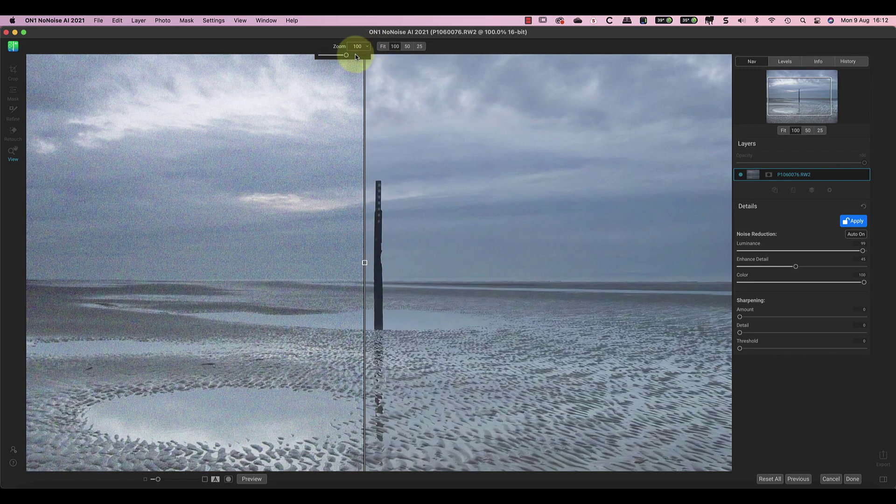
click(352, 55)
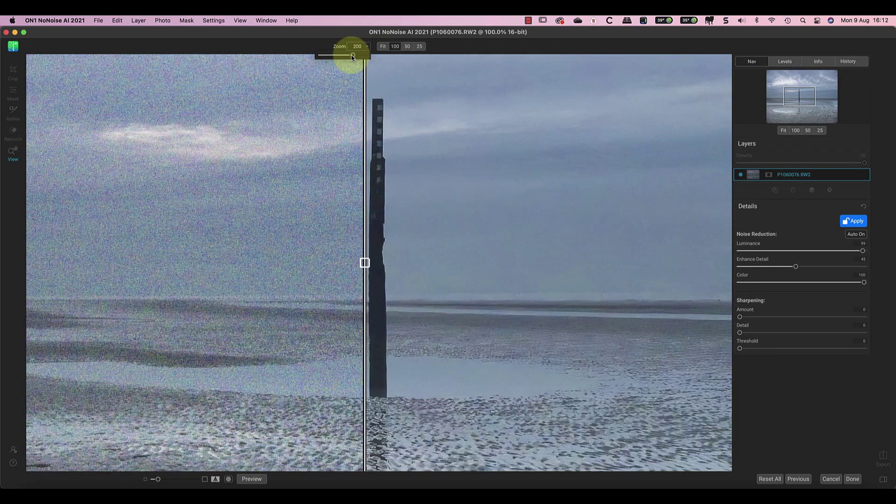
drag(363, 262, 596, 268)
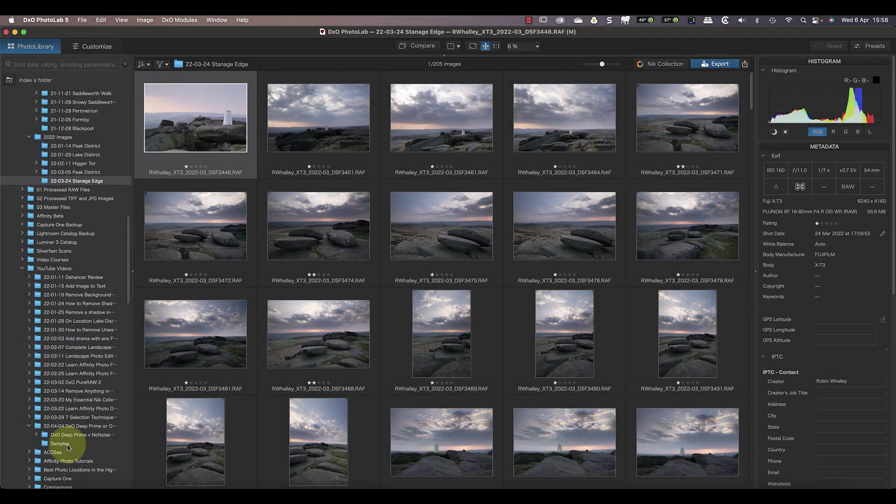
Open the sunset photo DSF3554.RAF from the Samples folder in Customize.
click(68, 445)
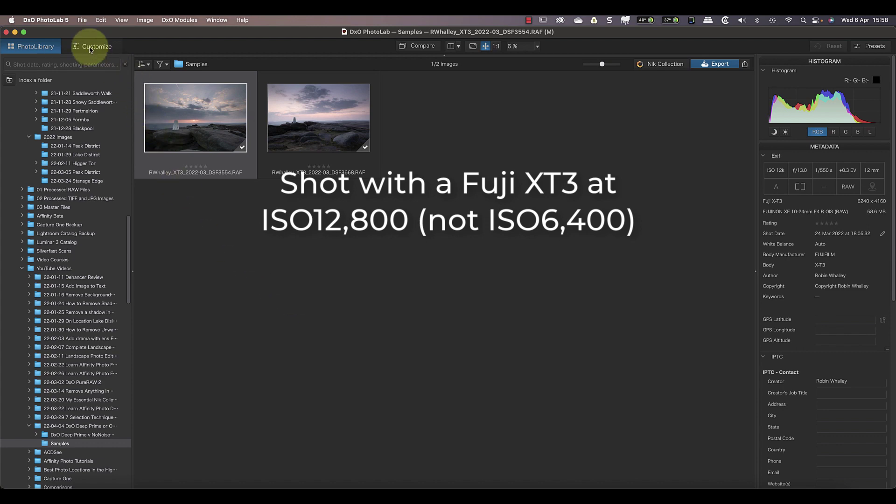
double_click(214, 125)
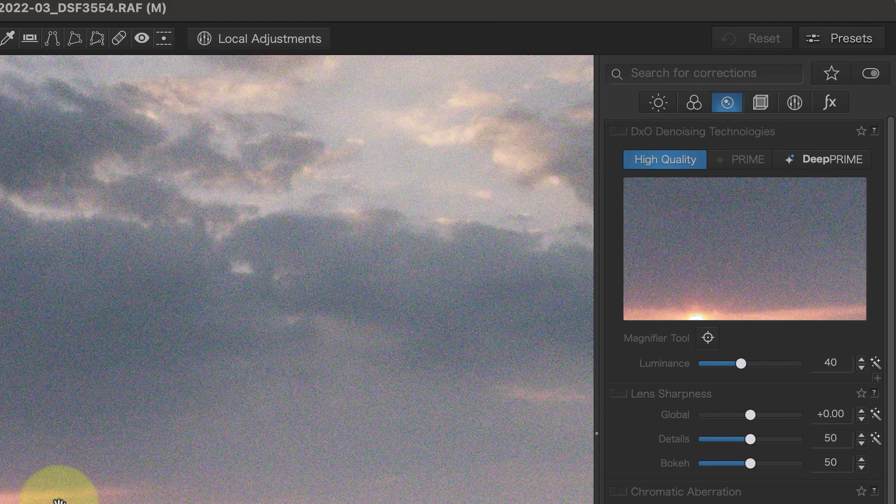
Set DeepPRIME as the denoising method for DSF3554.RAF.
click(818, 158)
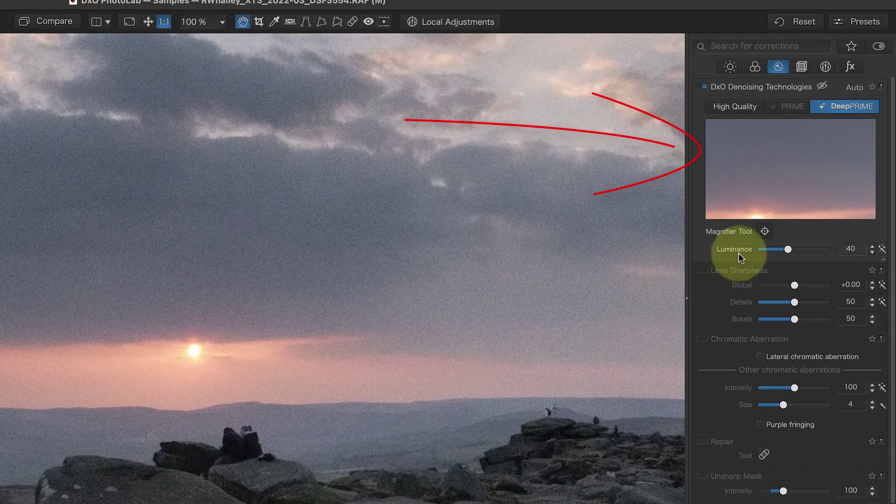
Magnify the rocks below the sun, test Luminance values, then restore Auto Luminance 40.
click(764, 232)
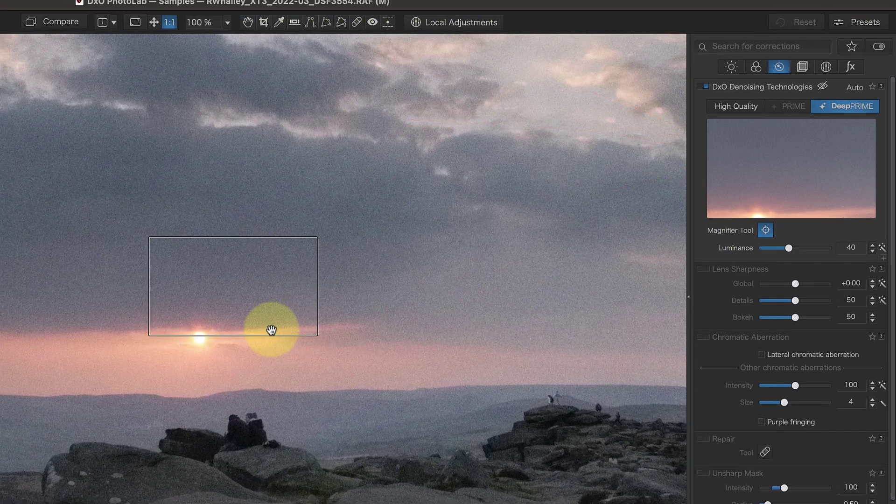
drag(270, 330, 0, 464)
drag(159, 383, 139, 417)
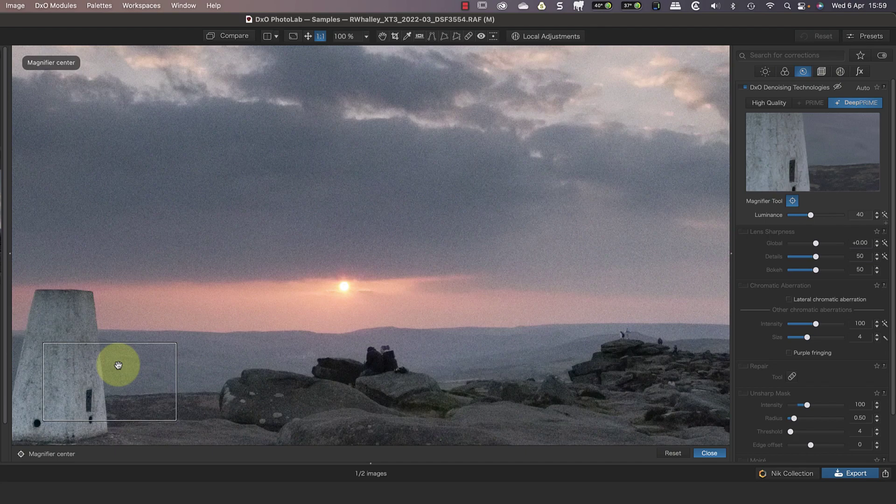
drag(118, 365, 373, 331)
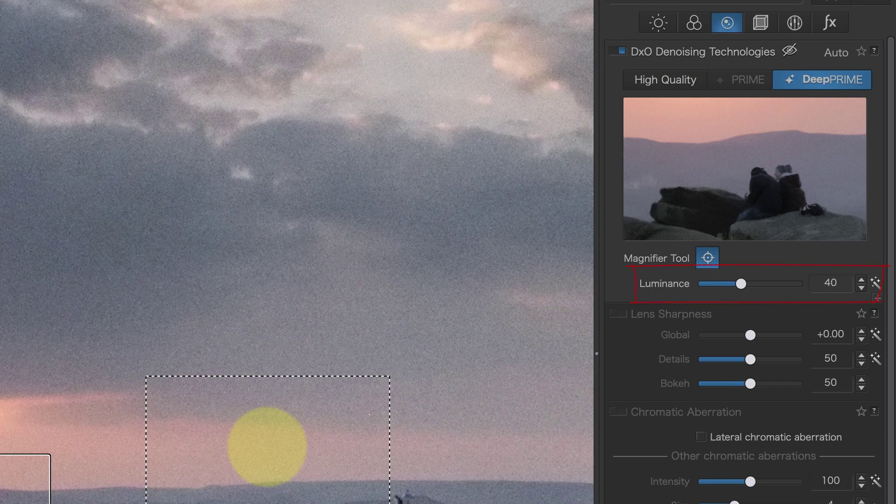
mouse_move(741, 284)
mouse_down()
mouse_move(775, 284)
mouse_move(726, 285)
mouse_up()
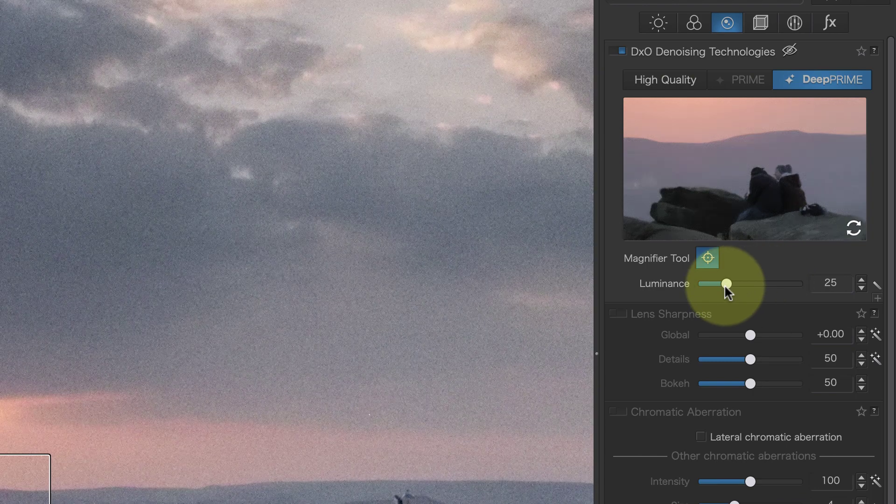
click(876, 285)
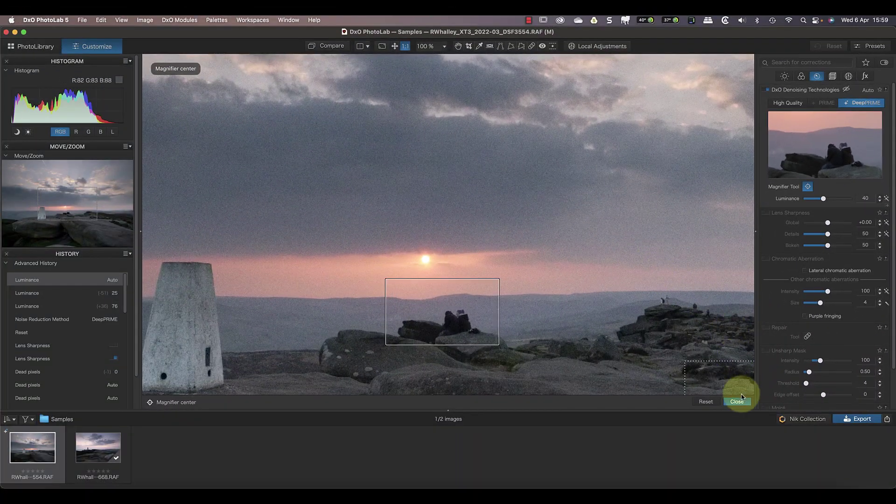
Export DSF3554.RAF to disk as a 16-bit TIFF in a DxO subfolder.
click(737, 401)
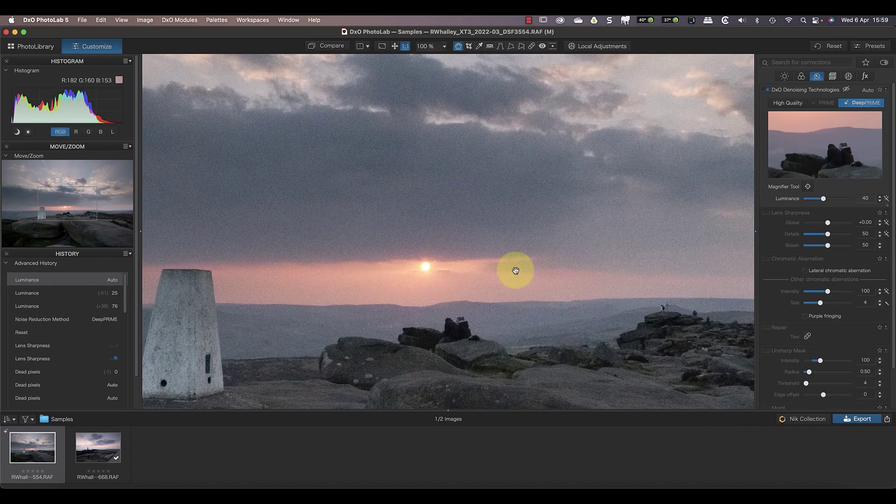
click(856, 419)
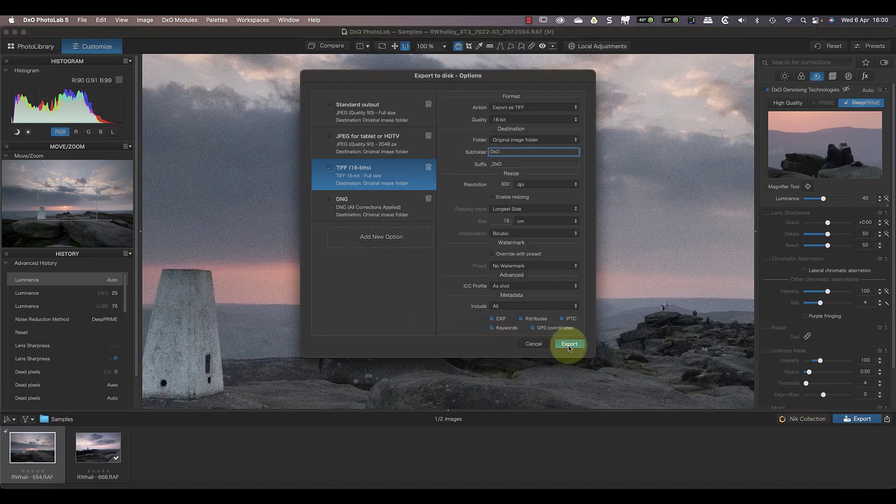
click(570, 345)
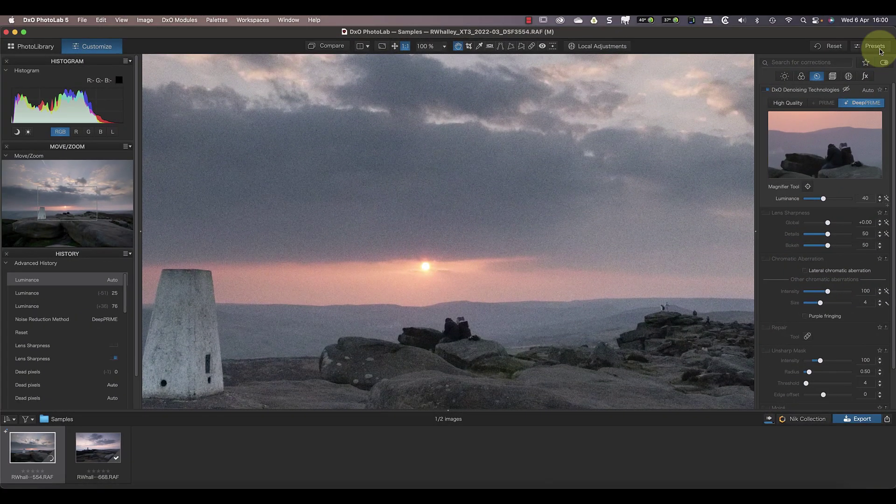
Apply the G9 Default Adjustments preset from General purpose presets.
click(879, 47)
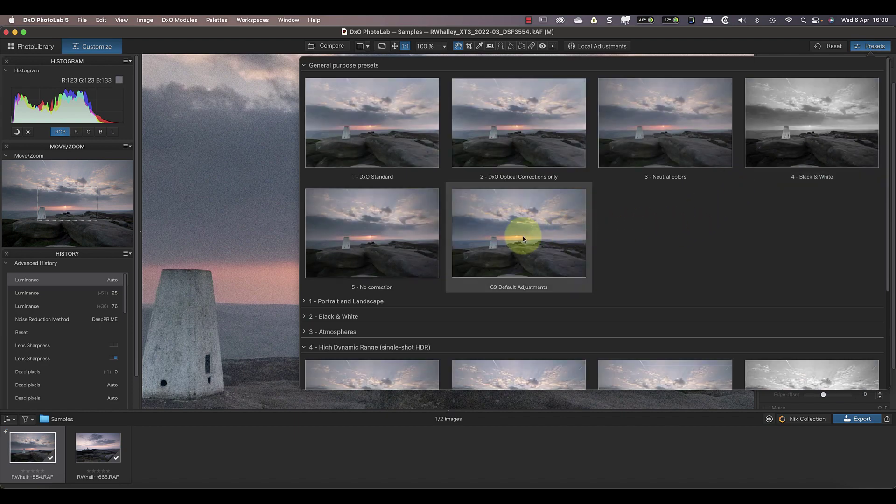
click(524, 239)
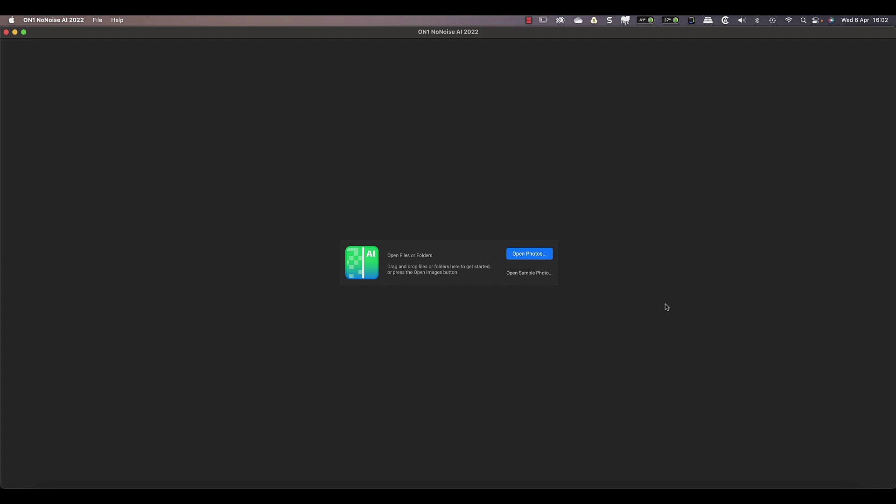
Open DSF3554.RAF and DSF3668.RAF from the Samples folder.
click(534, 256)
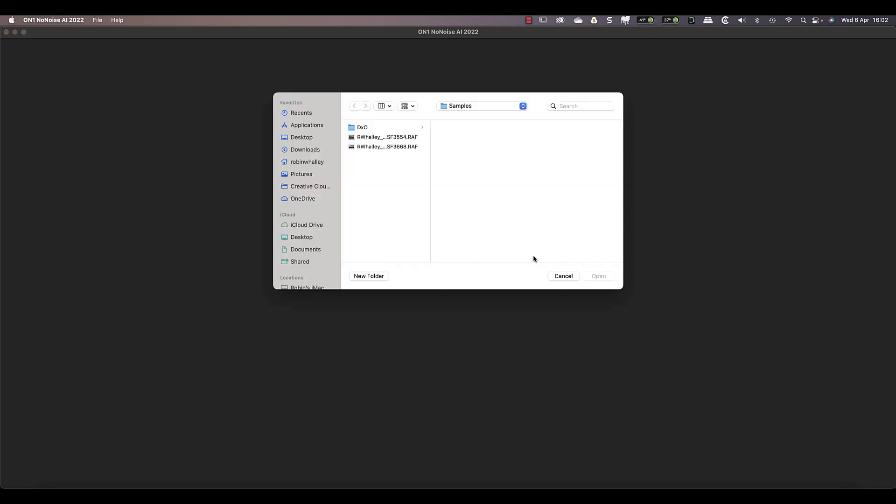
click(403, 138)
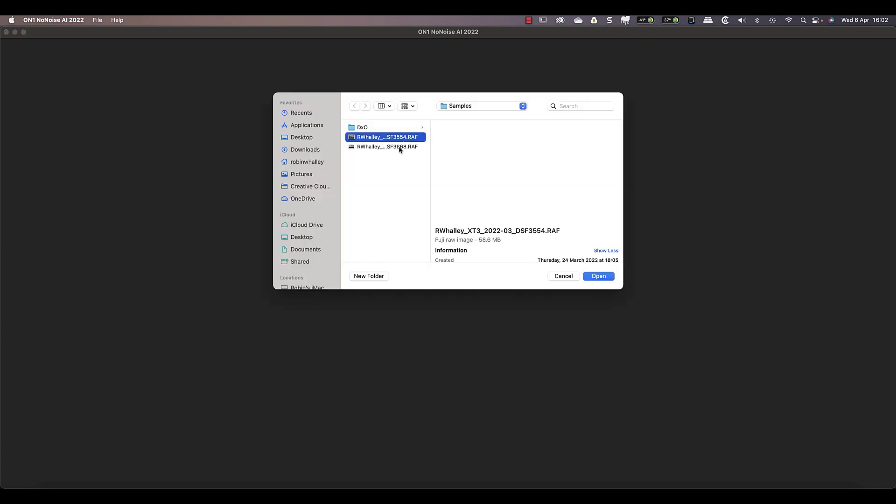
shift+click(400, 147)
click(598, 276)
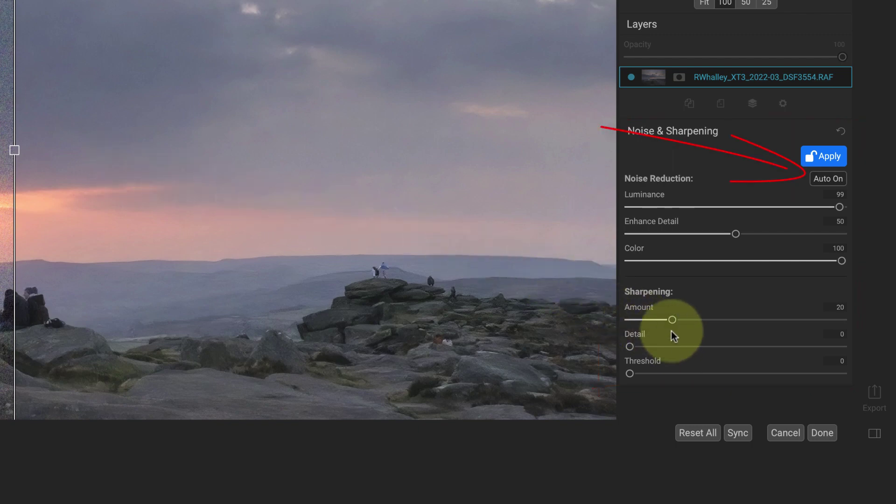
Set Sharpening Amount to 0 and apply the noise reduction to DSF3554.RAF.
drag(672, 320, 607, 321)
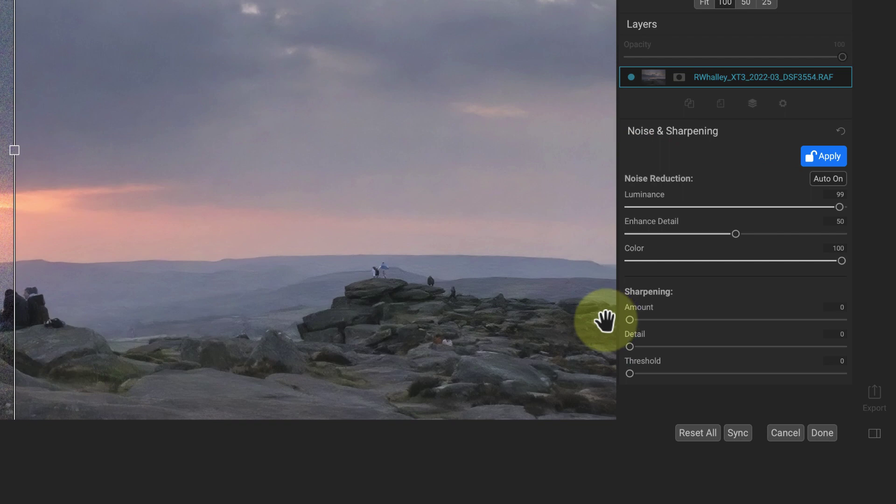
click(815, 161)
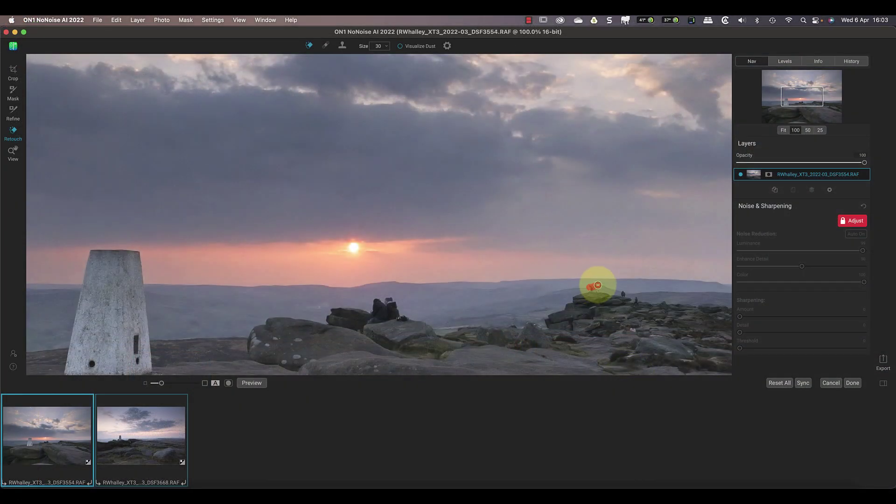
Retouch a spot, duplicate the layer, then delete the copy so only DSF3554.RAF remains.
drag(598, 285, 595, 288)
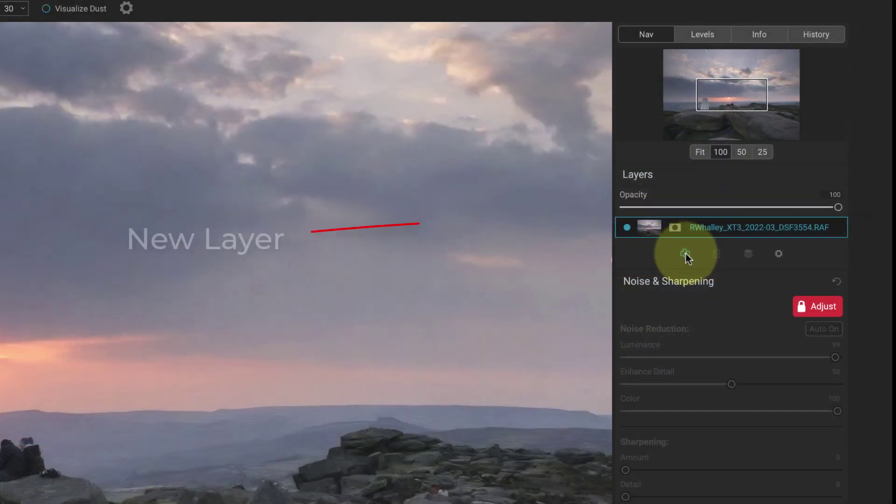
click(685, 253)
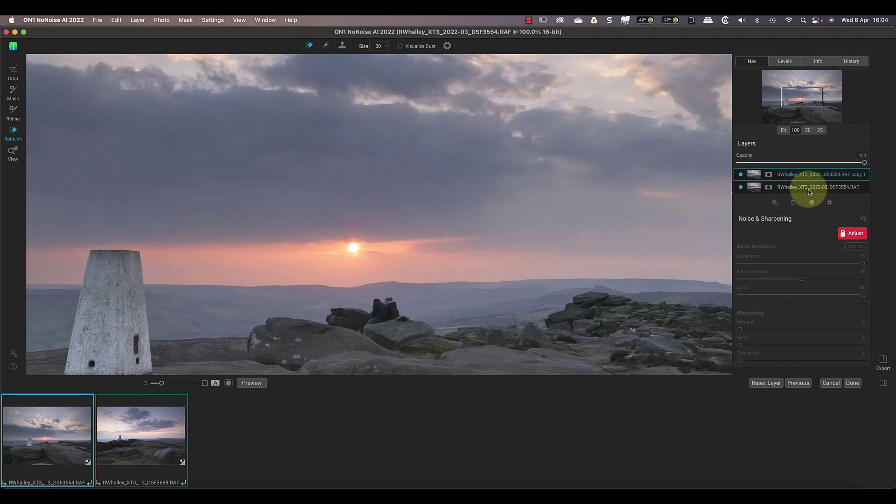
right_click(762, 178)
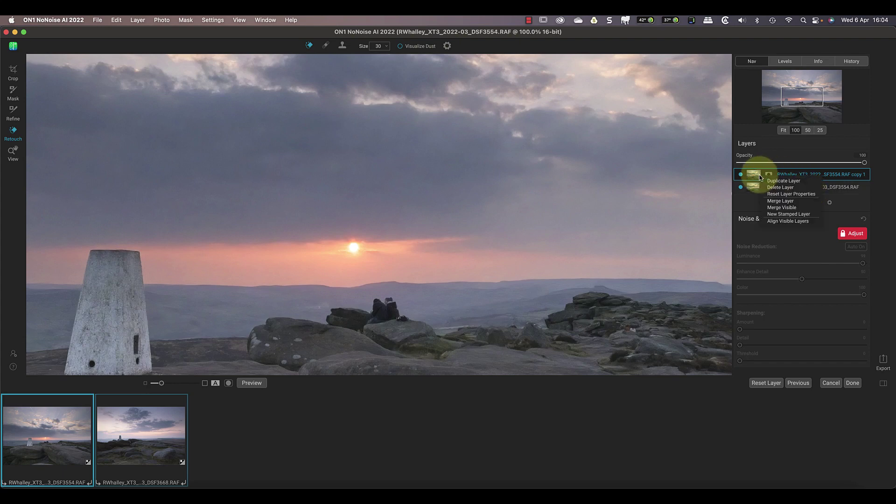
click(780, 187)
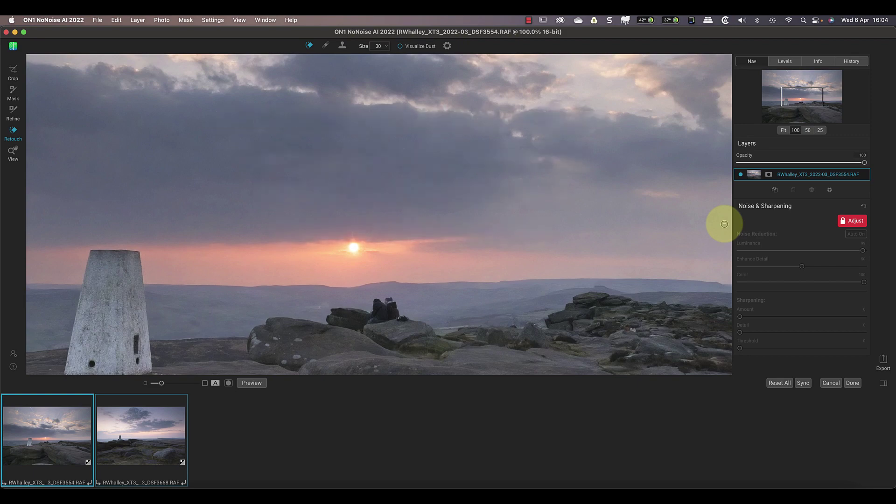
Export both photos with the TIFF to Custom Folder preset into an On1 TIFF subfolder.
click(883, 360)
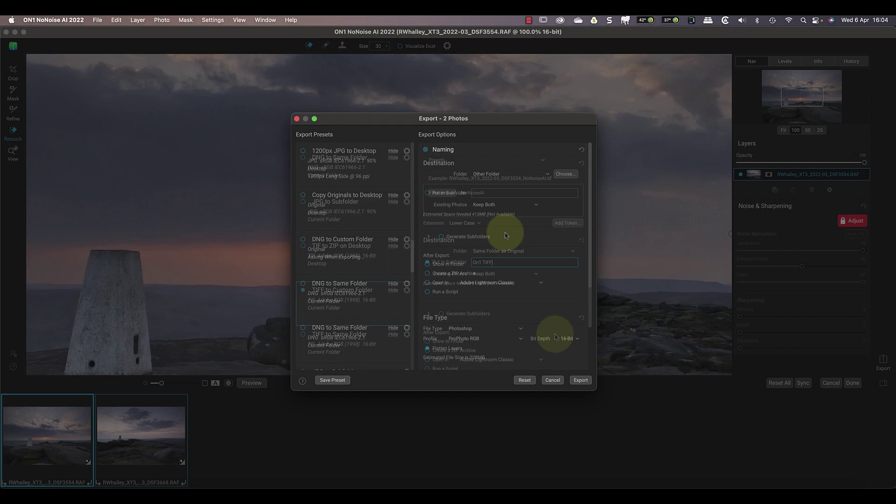
click(581, 381)
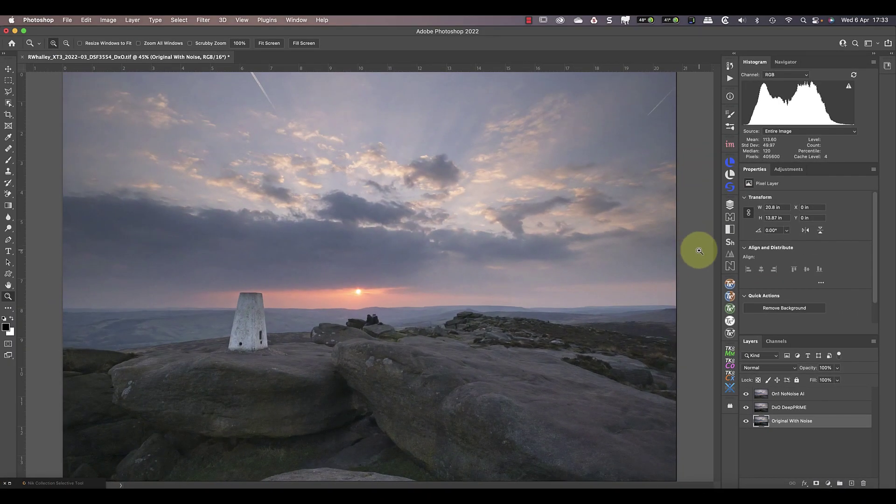
click(747, 394)
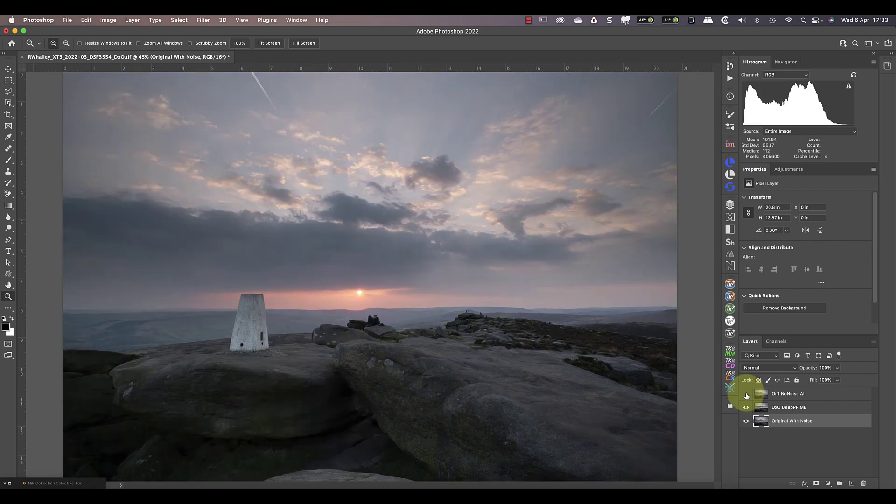
click(746, 395)
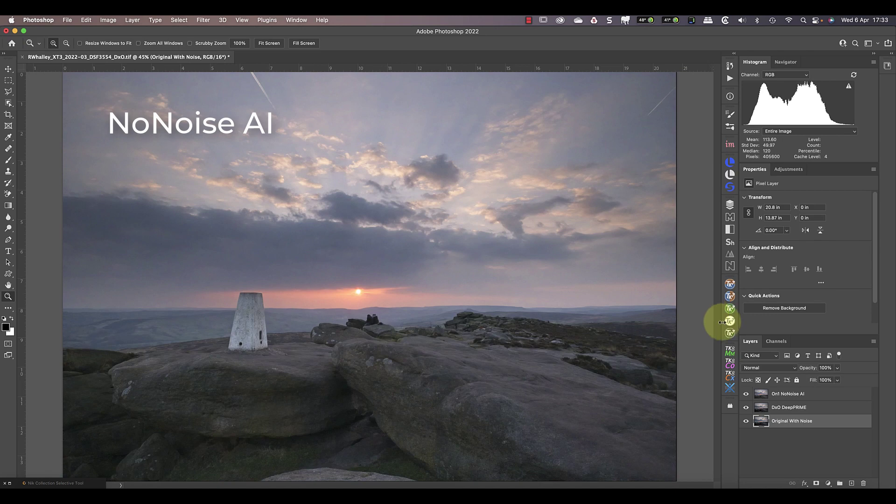
click(747, 395)
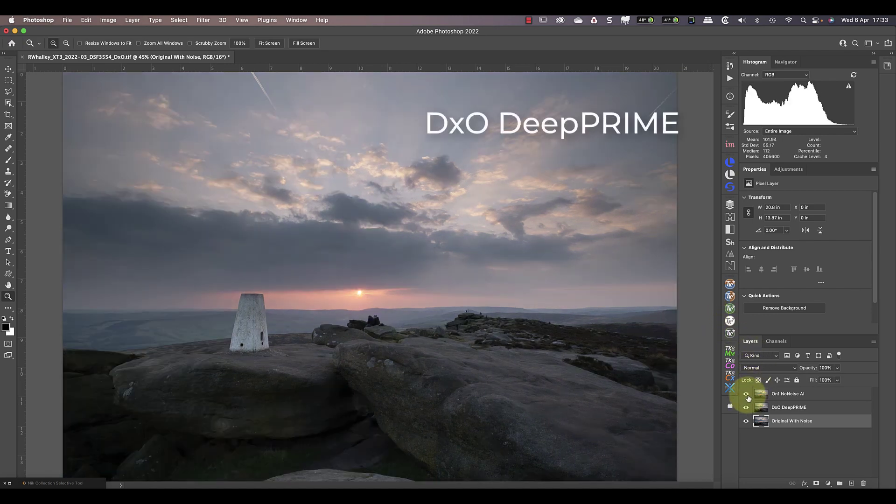
click(747, 395)
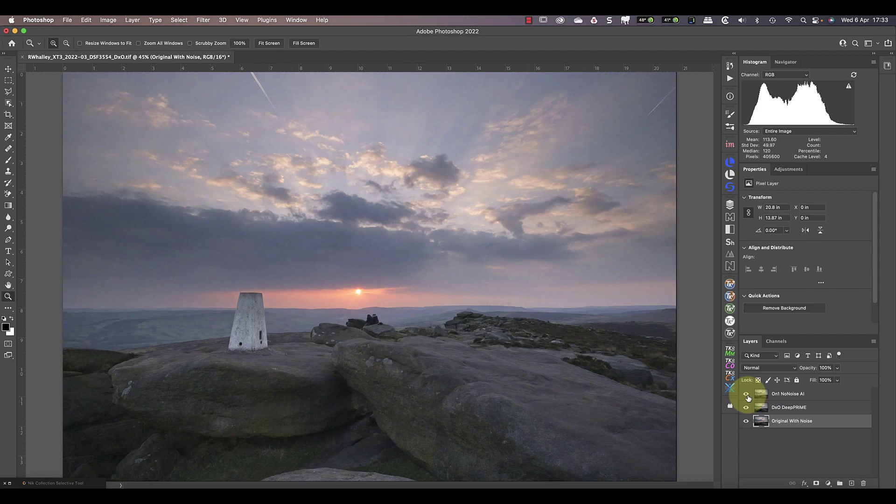
click(748, 396)
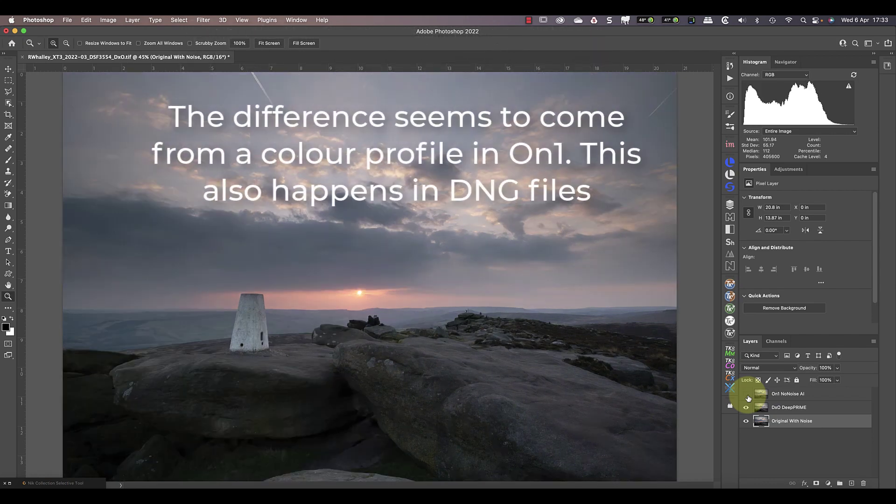
click(747, 395)
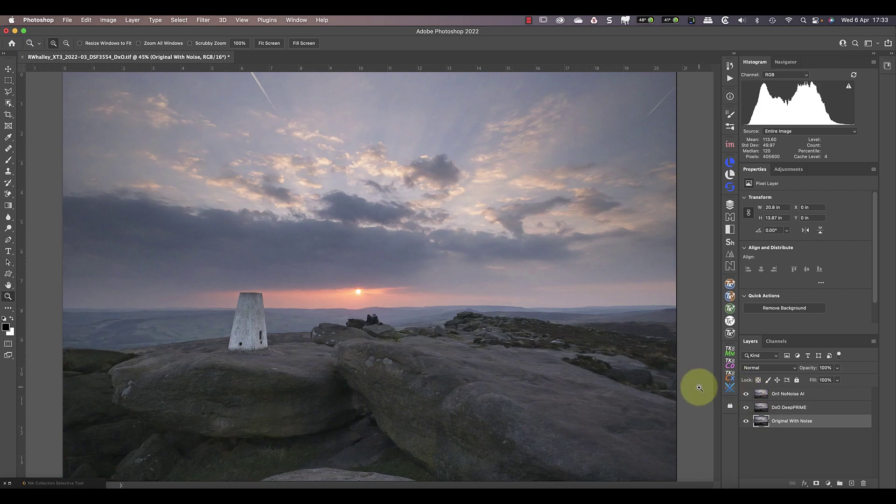
At 200% on the trig point and sun, toggle On1 NoNoise AI against DxO DeepPRIME, ending hidden.
key(super+plus)
key(super+plus)
key(super+plus)
key(super+plus)
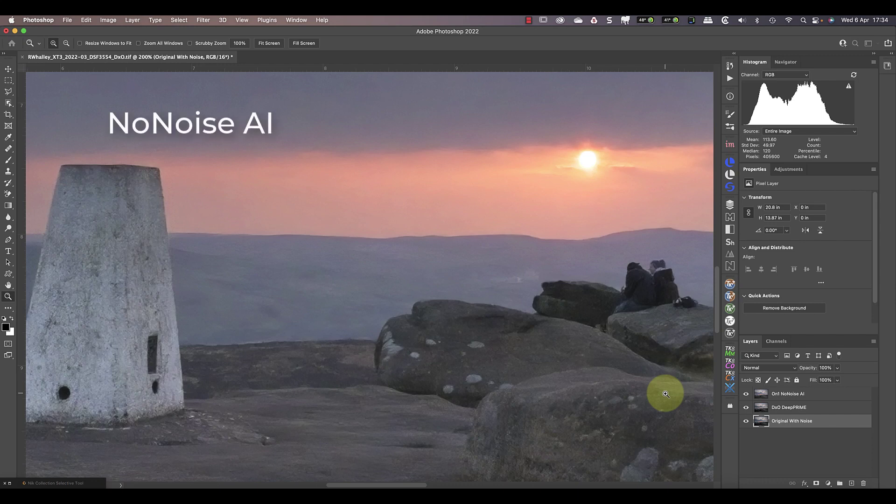
click(746, 394)
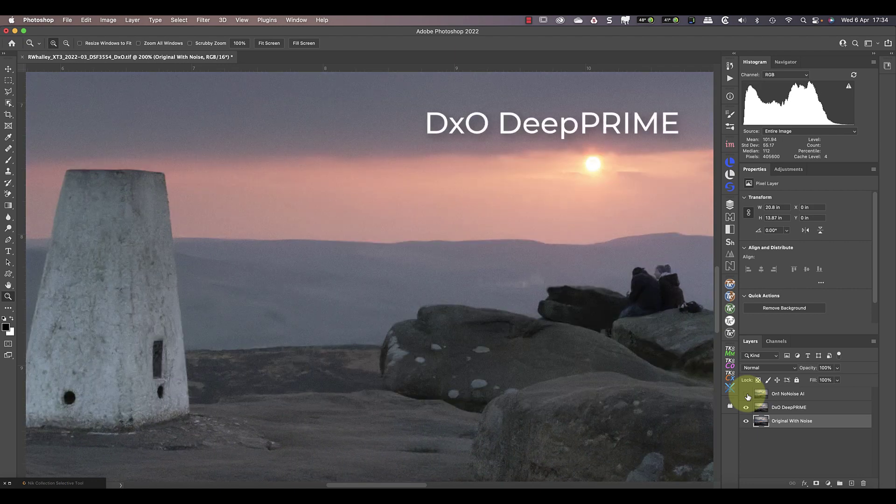
click(748, 397)
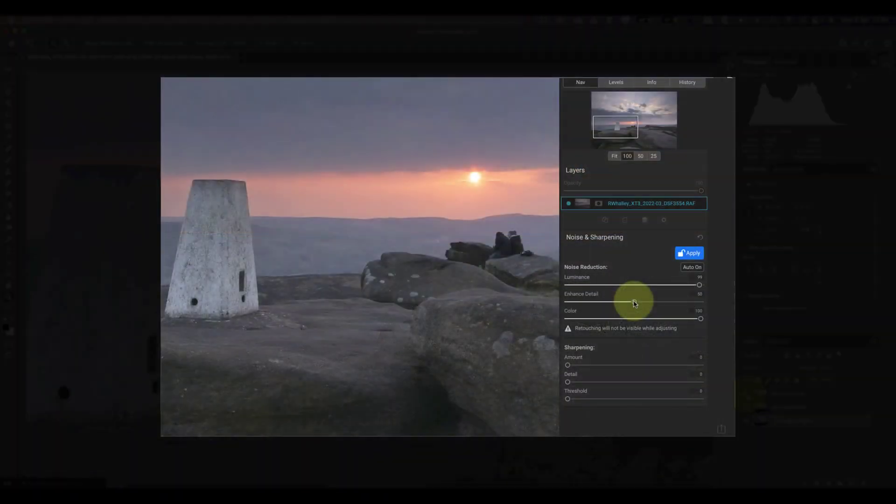
drag(633, 302, 732, 307)
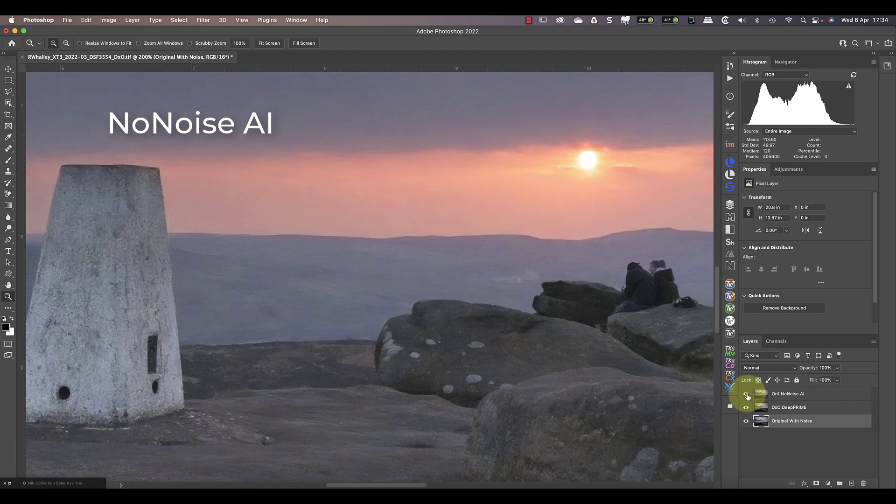
click(747, 395)
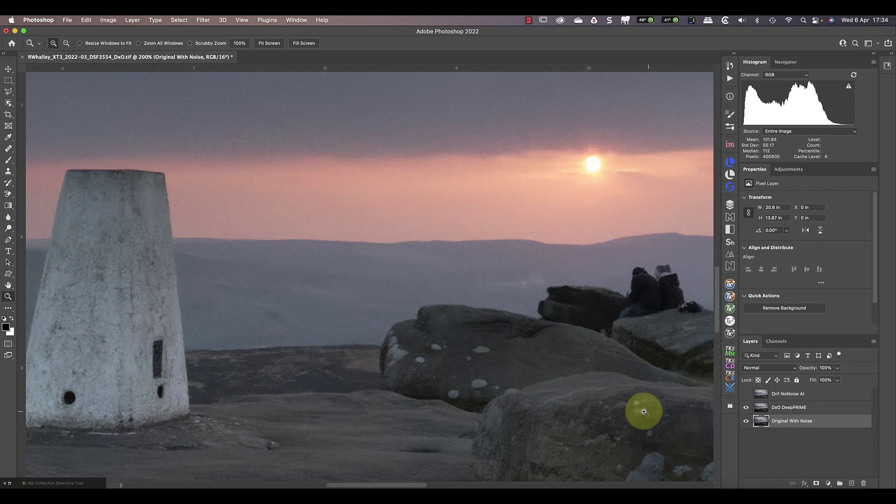
click(746, 394)
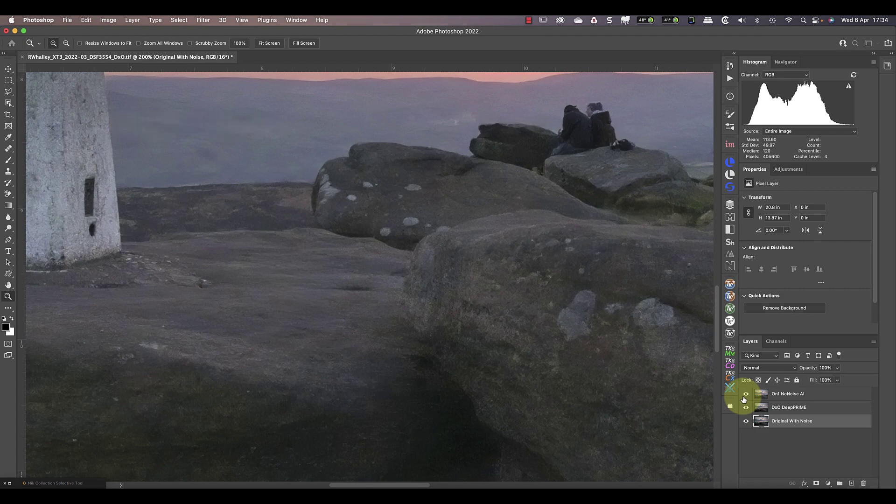
click(746, 395)
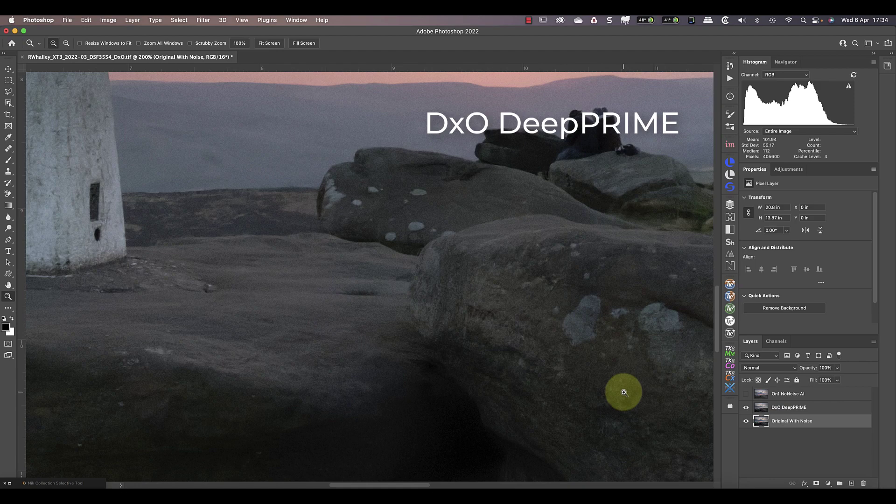
Add a Levels adjustment above the DxO DeepPRIME layer with midtones raised to 1.44.
key(alt+])
click(788, 170)
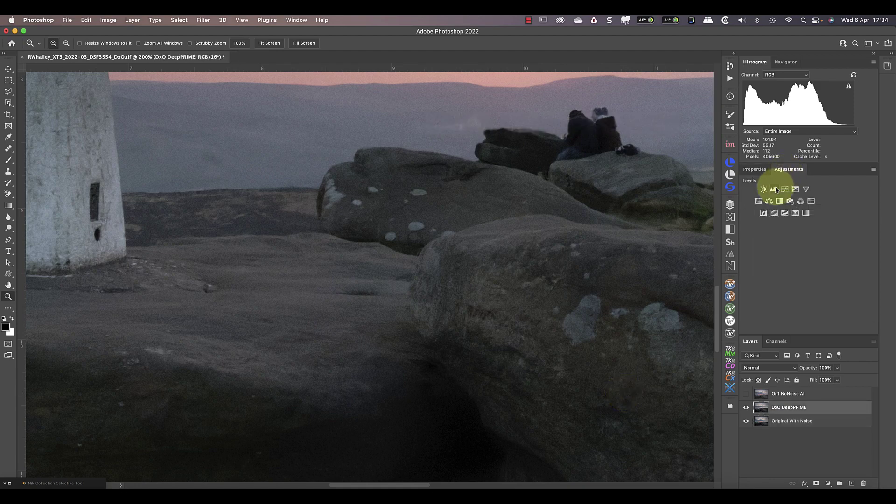
click(775, 189)
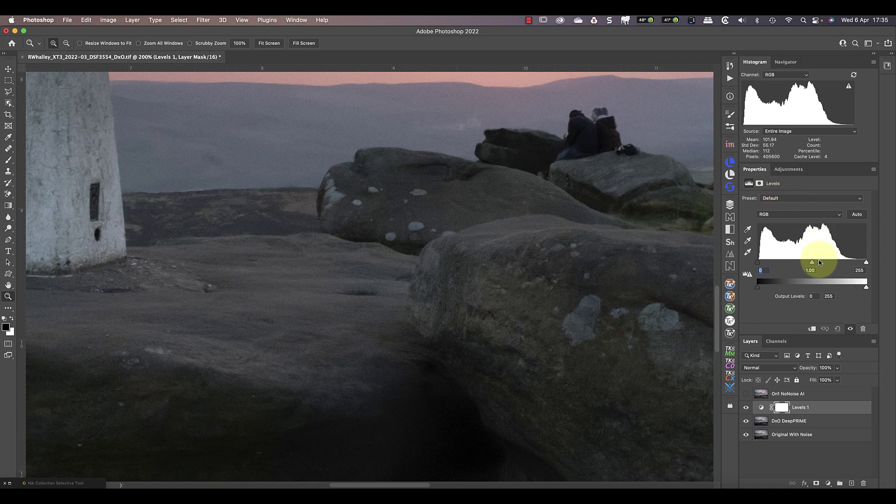
drag(820, 262, 798, 264)
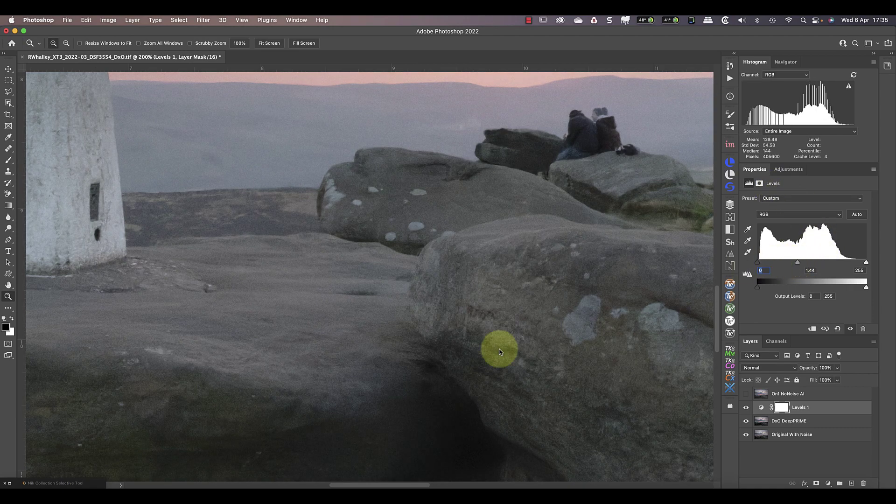
Over the shaded rock base, compare the brightened DxO version with On1 NoNoise AI, leaving On1 hidden.
drag(404, 419, 486, 94)
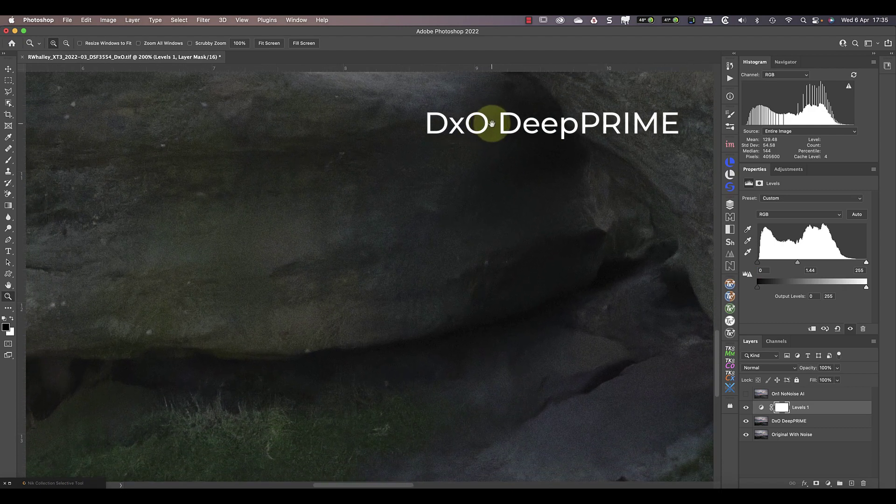
click(747, 395)
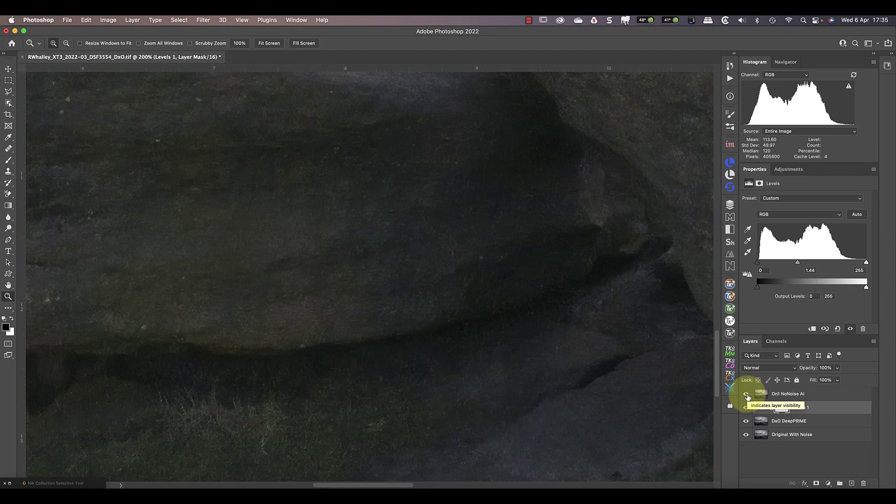
click(747, 396)
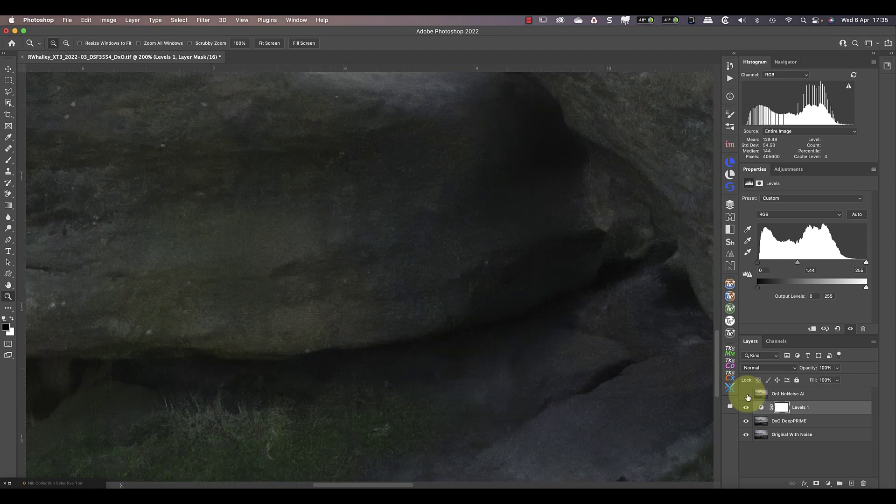